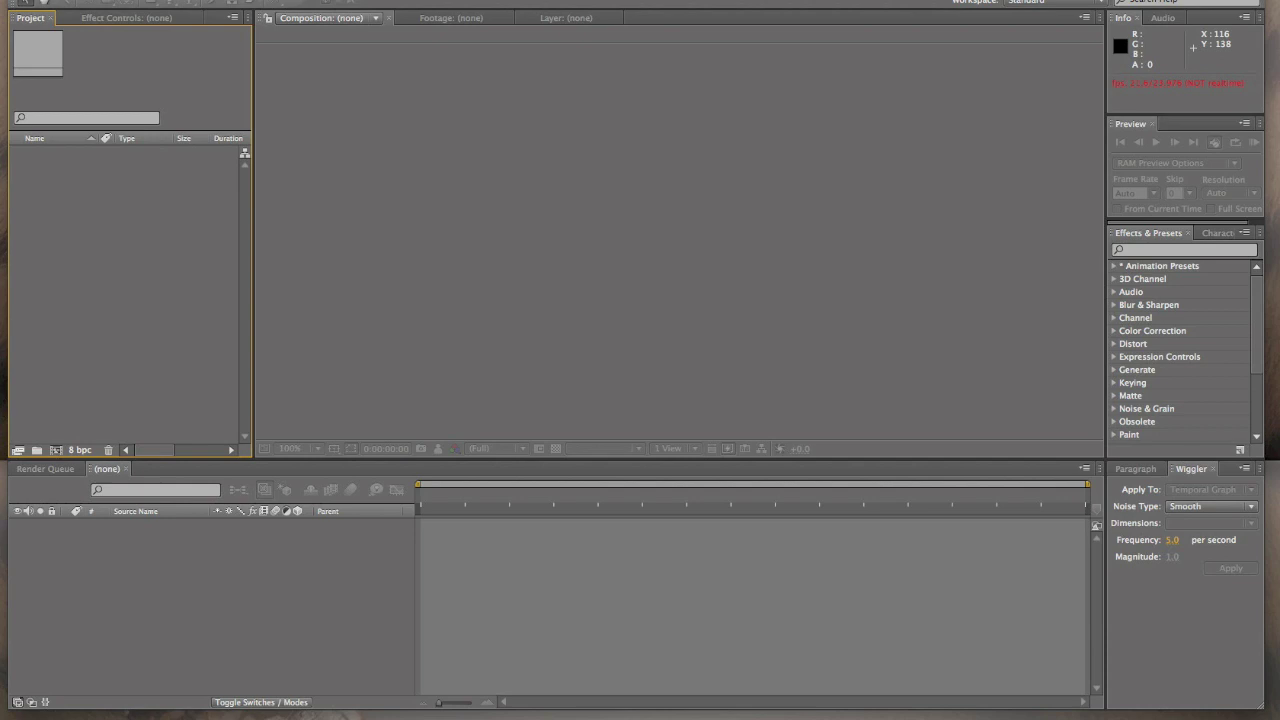
- Bring up the Composition menu over the empty project
{"action": "left_click", "coordinate": [225, 2]}
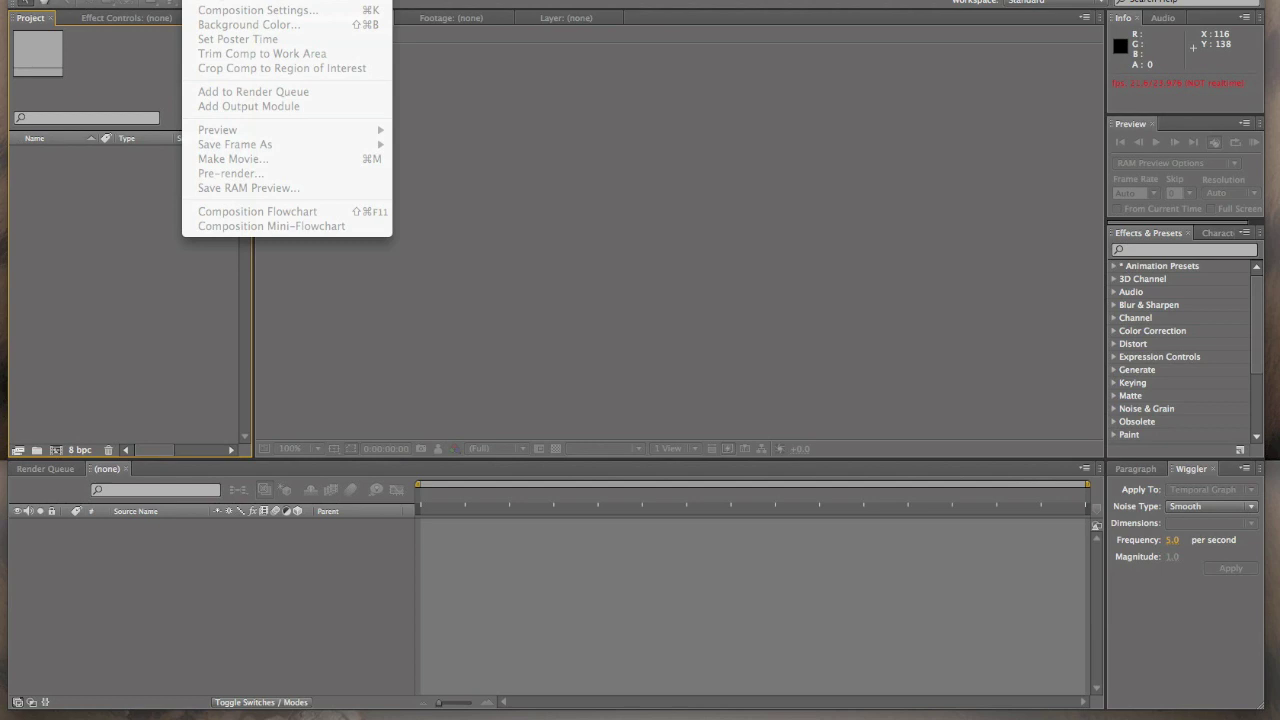
- Create Comp 1 at 960×720, 23.976 fps using the DVCPRO HD 720 preset
{"action": "key", "text": "ctrl+n"}
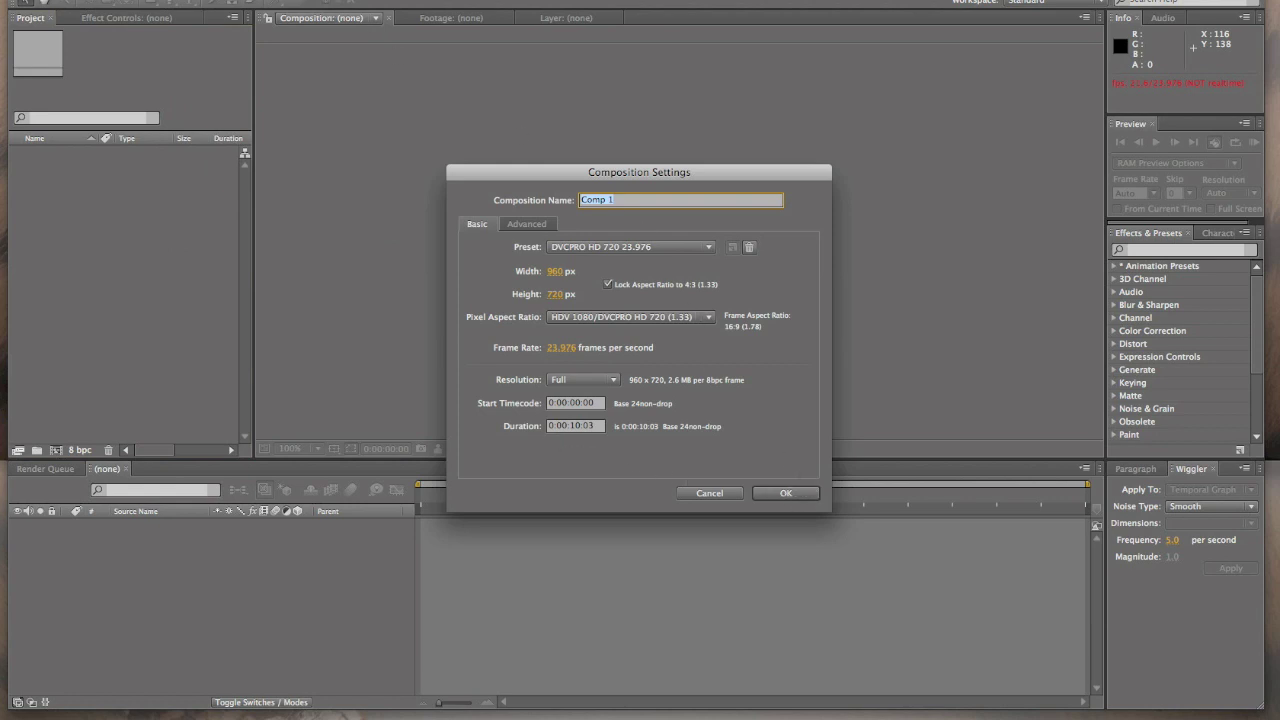
{"action": "left_click", "coordinate": [801, 498]}
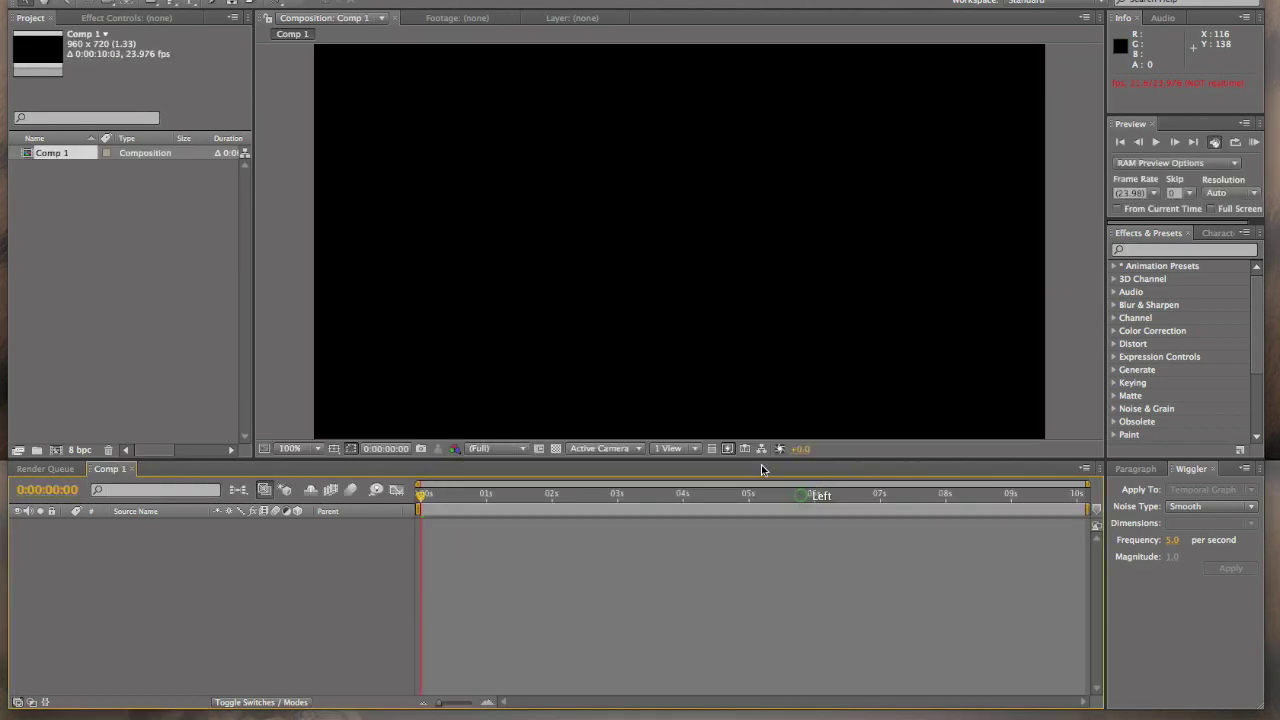
- Browse the Import File dialog and select the TigerBackground image
{"action": "left_click", "coordinate": [140, 2]}
{"action": "mouse_move", "coordinate": [150, 193]}
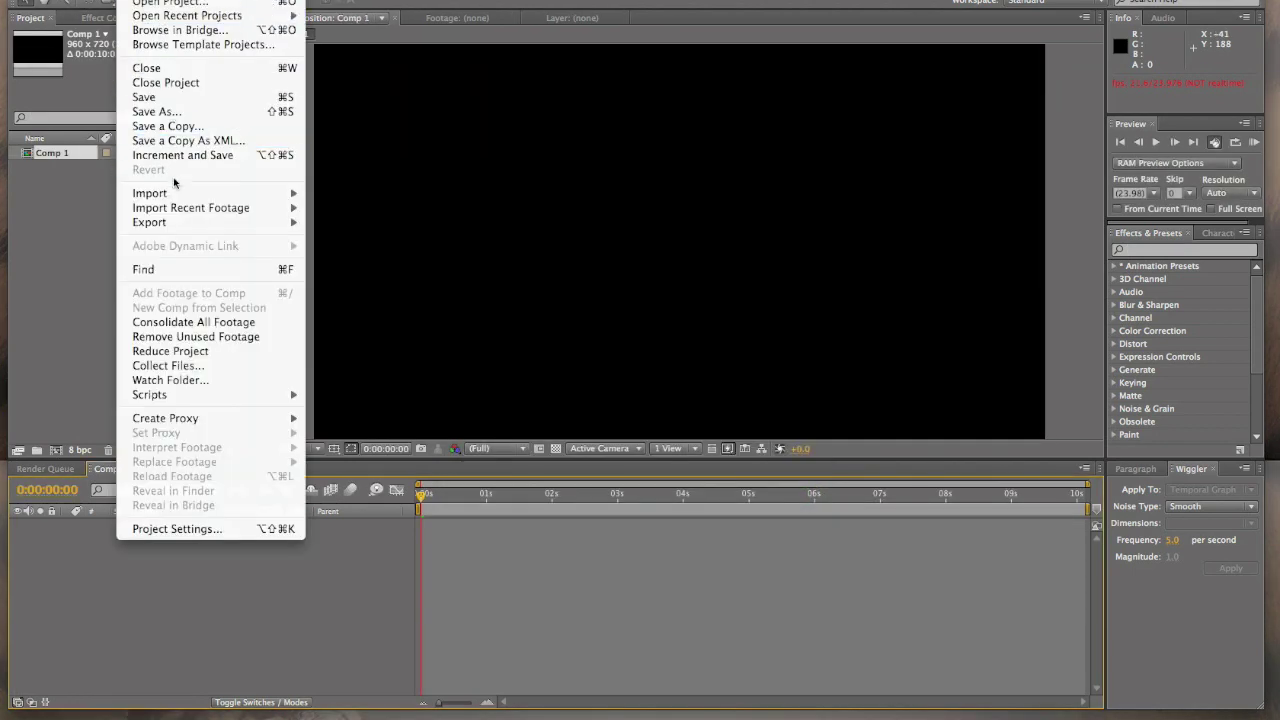
{"action": "left_click", "coordinate": [331, 192]}
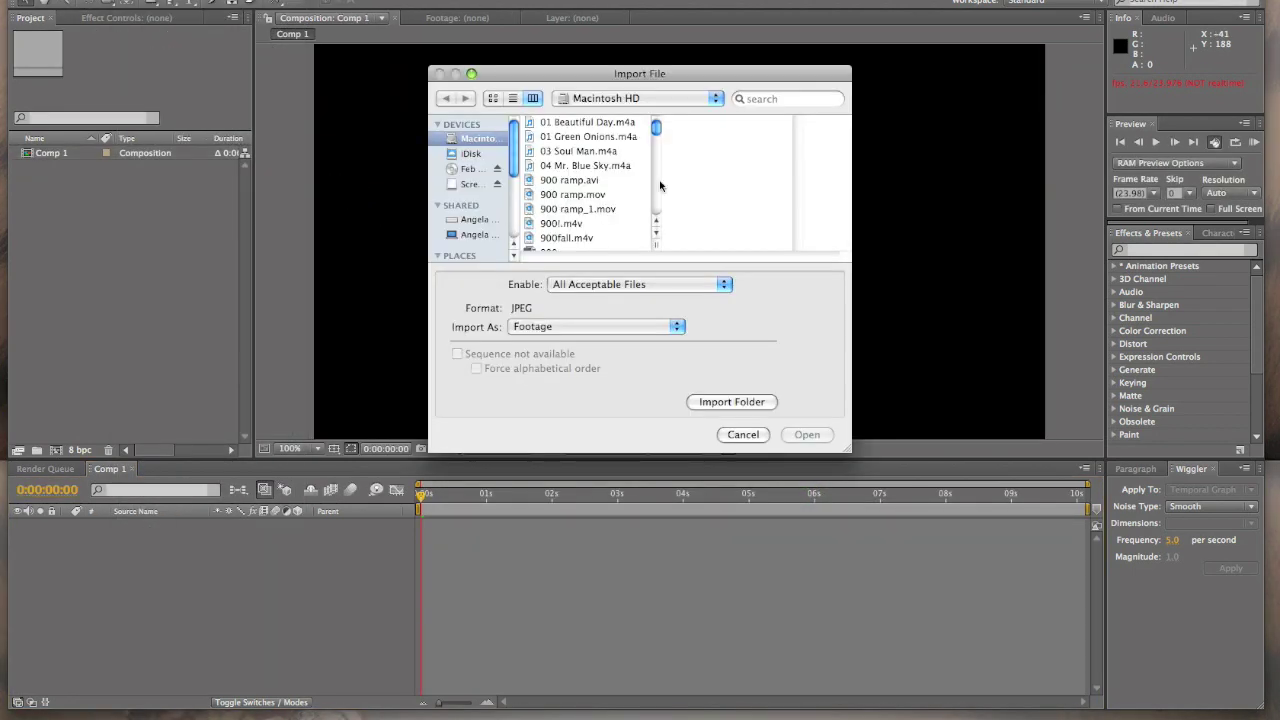
{"action": "left_click_drag", "start_coordinate": [657, 133], "coordinate": [661, 201]}
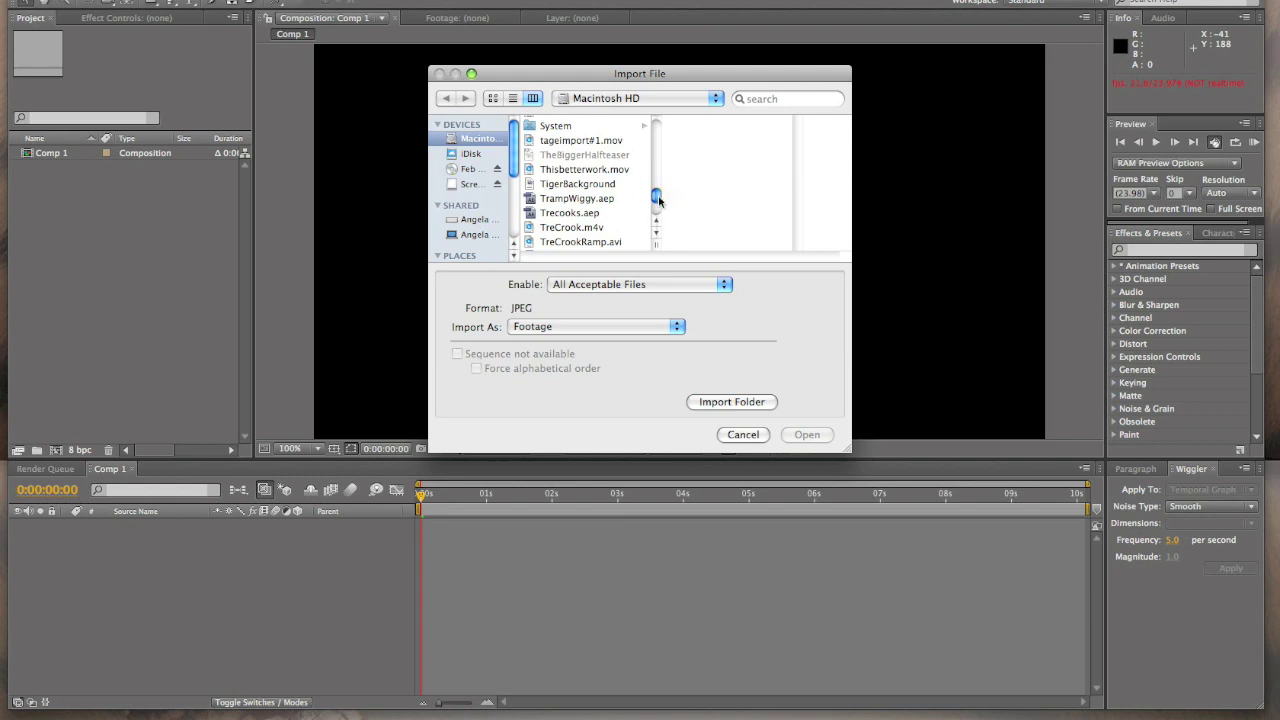
{"action": "left_click_drag", "start_coordinate": [658, 201], "coordinate": [659, 199]}
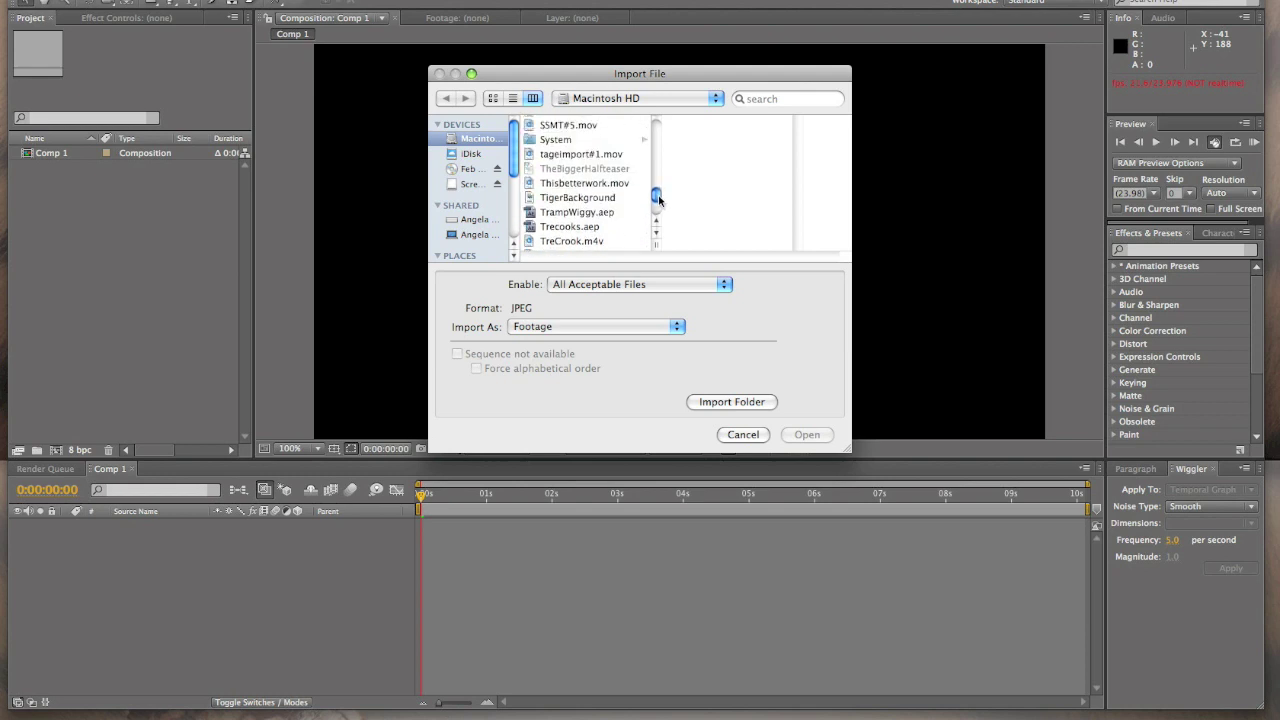
{"action": "left_click", "coordinate": [577, 198]}
- Finish importing TigerBackground.jpg and add it as a layer in Comp 1
{"action": "left_click", "coordinate": [807, 434]}
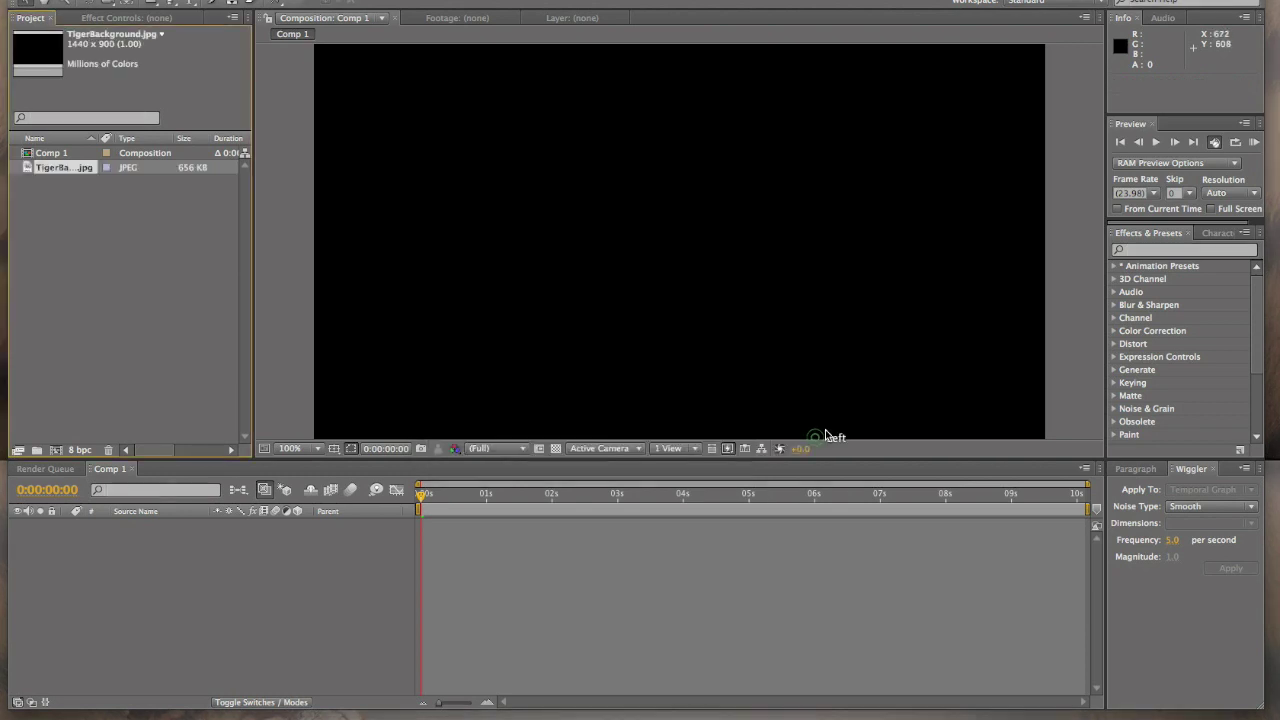
{"action": "left_click_drag", "start_coordinate": [72, 171], "coordinate": [480, 560]}
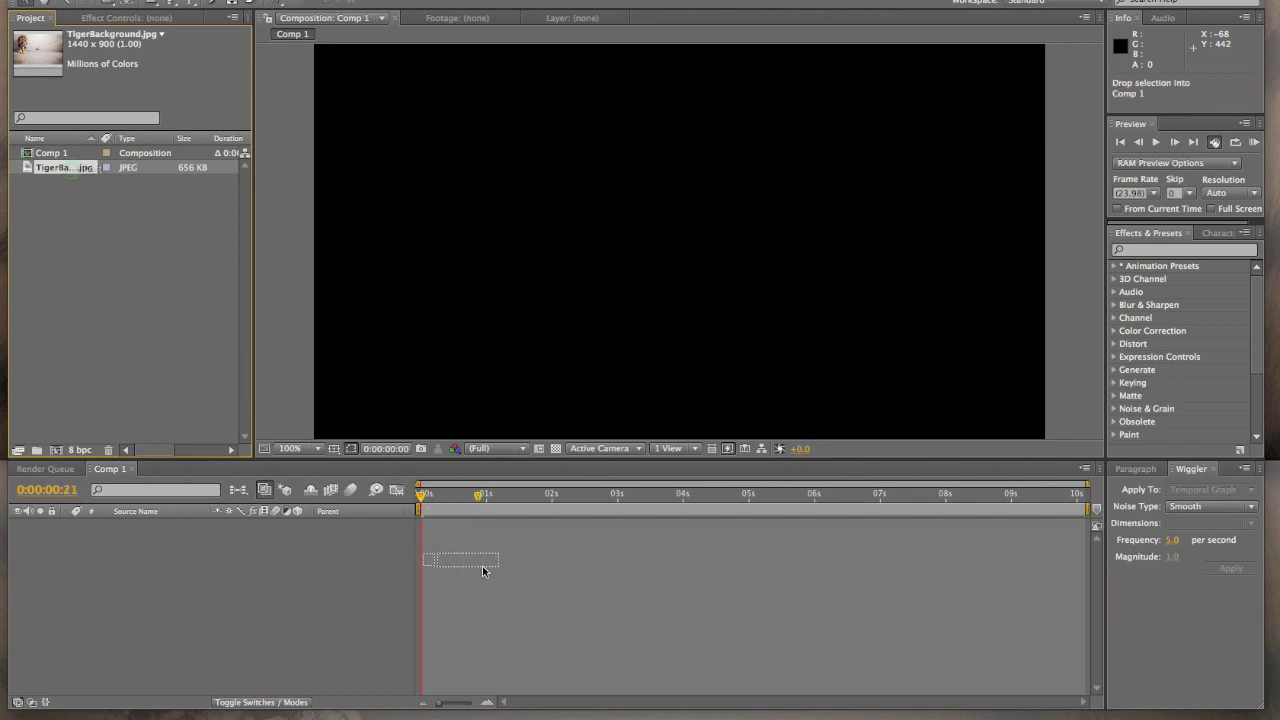
{"action": "left_click_drag", "start_coordinate": [480, 560], "coordinate": [450, 546]}
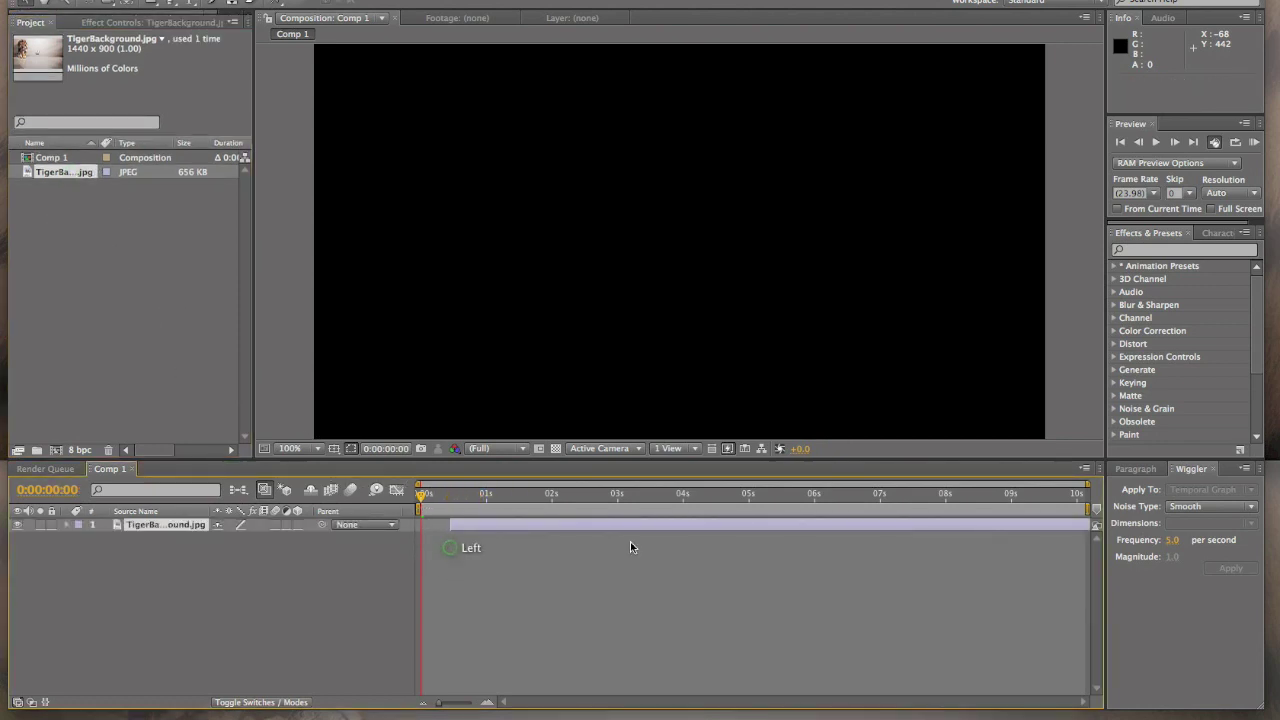
{"action": "left_click", "coordinate": [434, 528]}
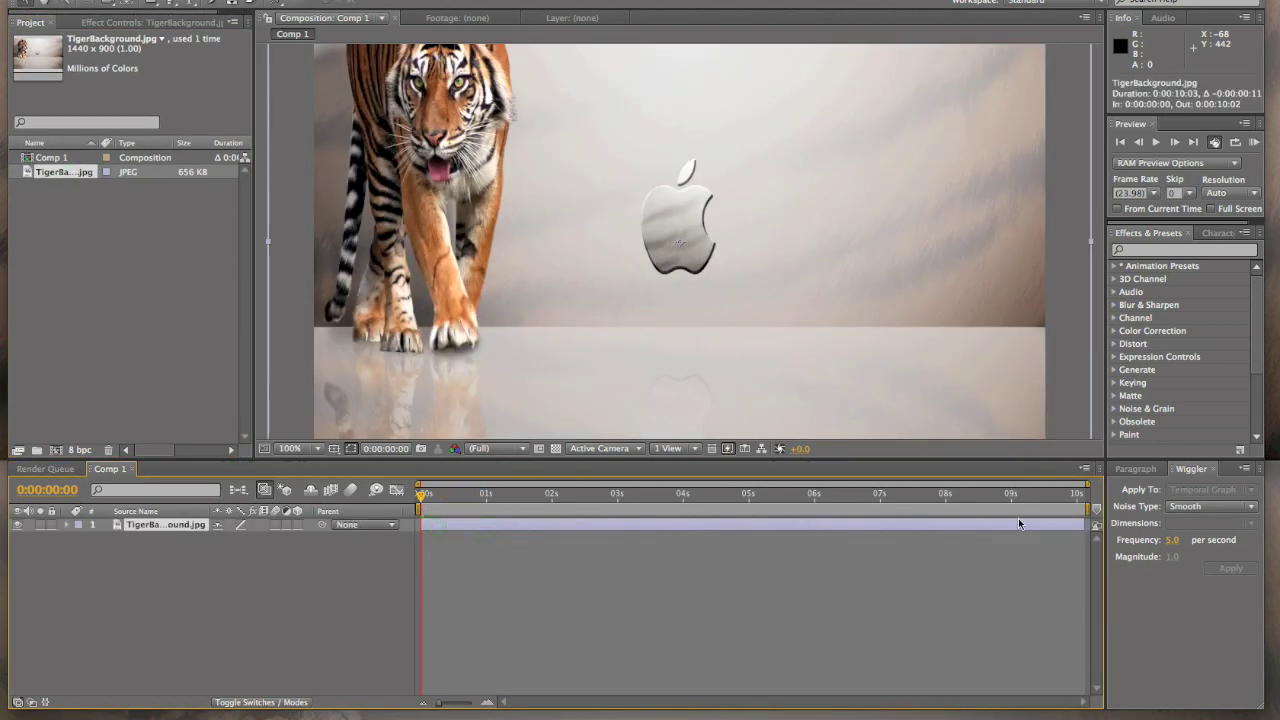
- Trim the tiger layer and the work area to four seconds, then RAM preview
{"action": "left_click_drag", "start_coordinate": [1086, 524], "coordinate": [690, 523]}
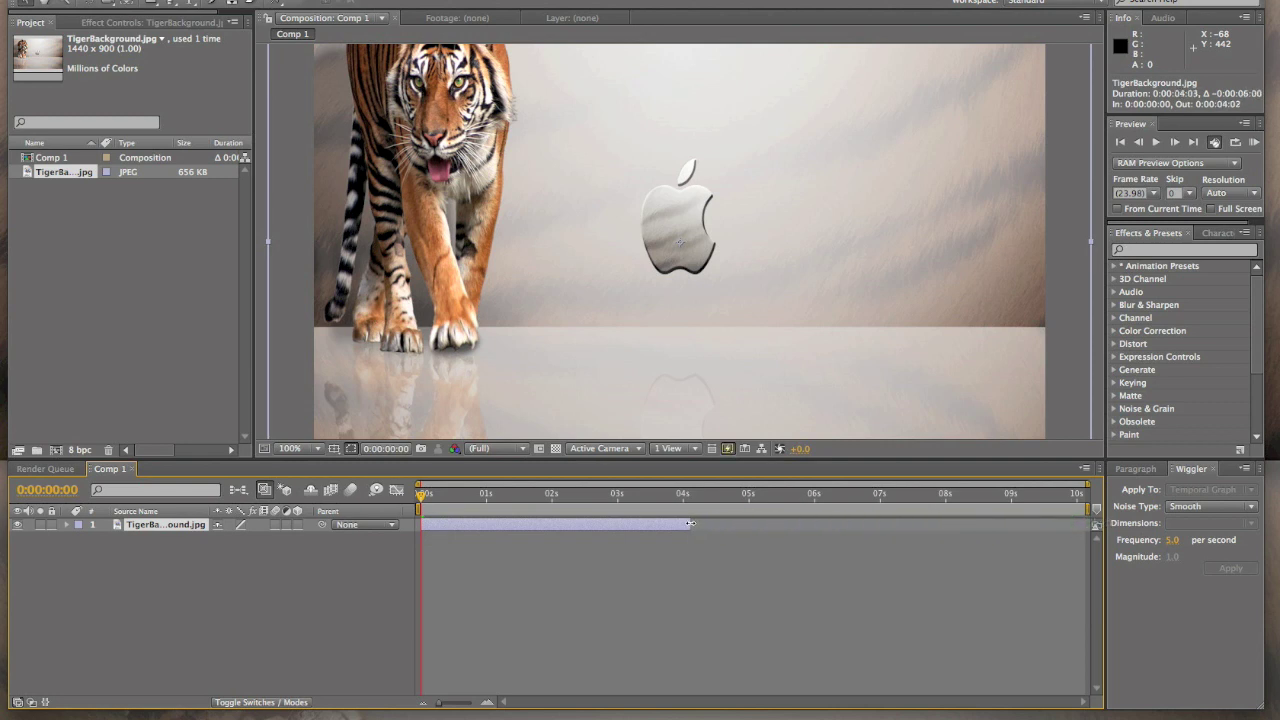
{"action": "left_click_drag", "start_coordinate": [1043, 494], "coordinate": [836, 494]}
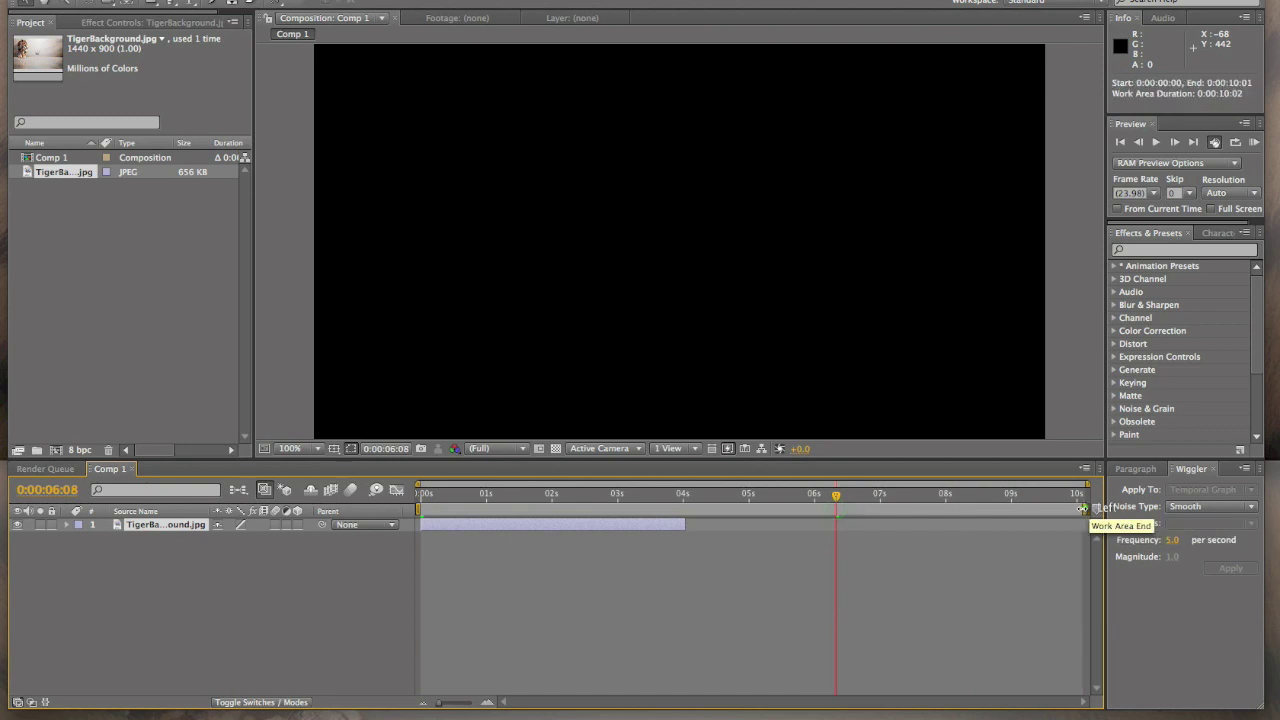
{"action": "left_click_drag", "start_coordinate": [1089, 510], "coordinate": [688, 510]}
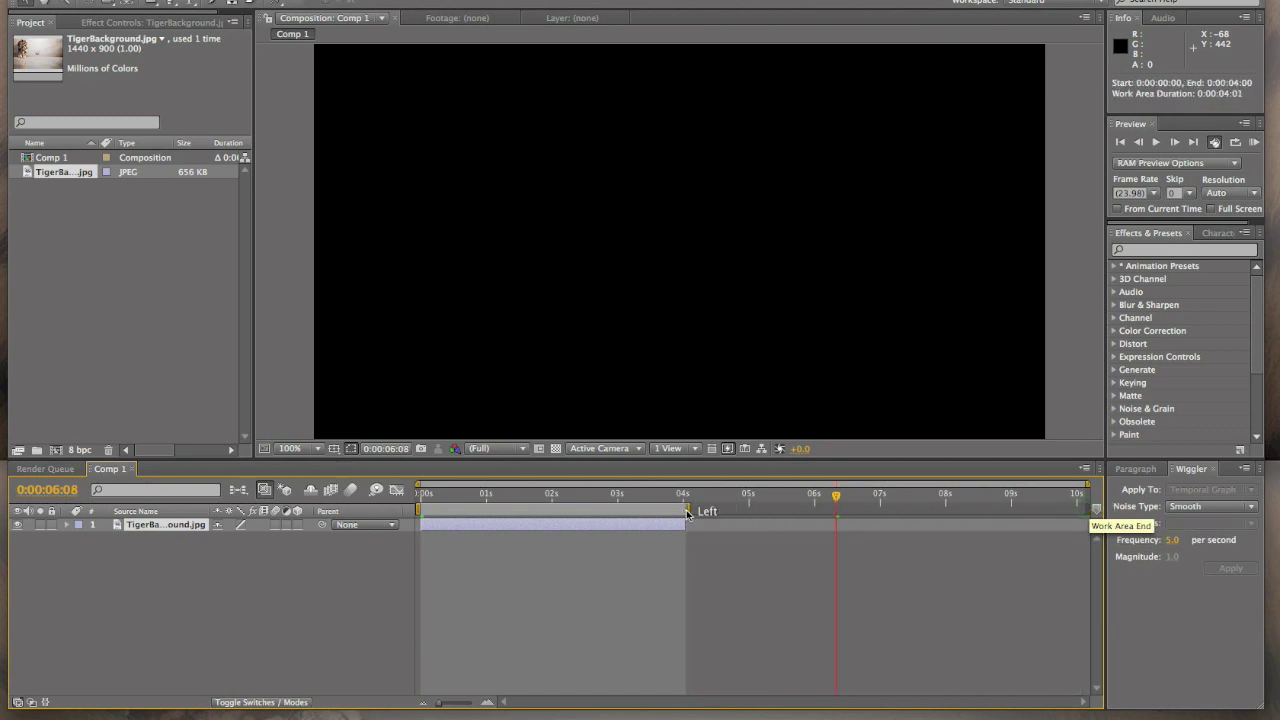
{"action": "left_click_drag", "start_coordinate": [835, 494], "coordinate": [619, 497]}
{"action": "key", "text": "KP_0"}
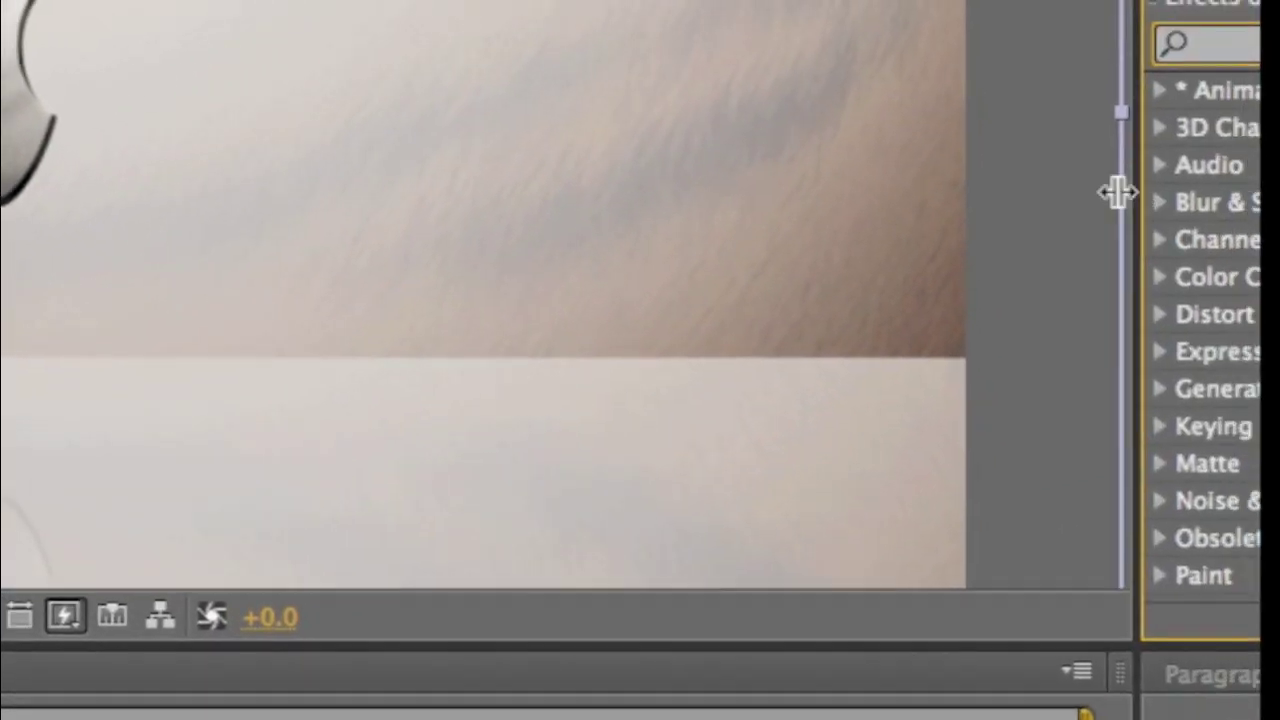
- Search 'shatter' in Effects & Presets and drop Shatter onto the tiger layer
{"action": "type", "text": "s"}
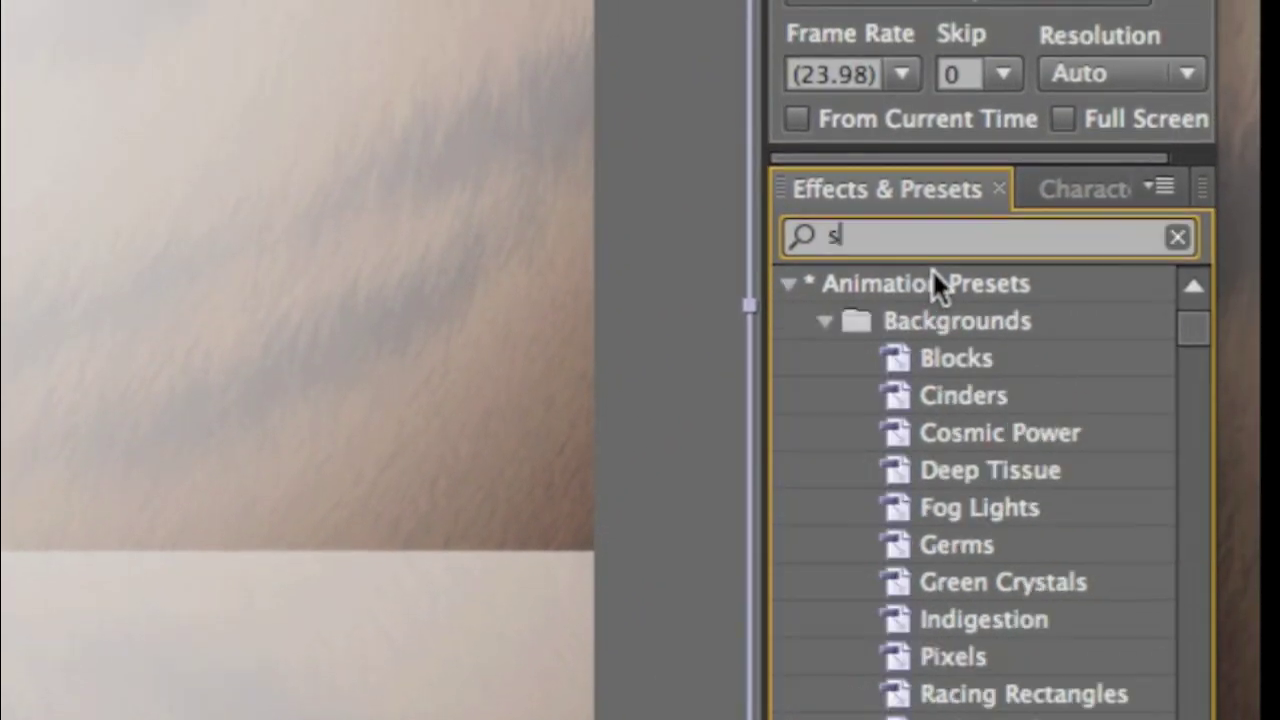
{"action": "type", "text": "hatter"}
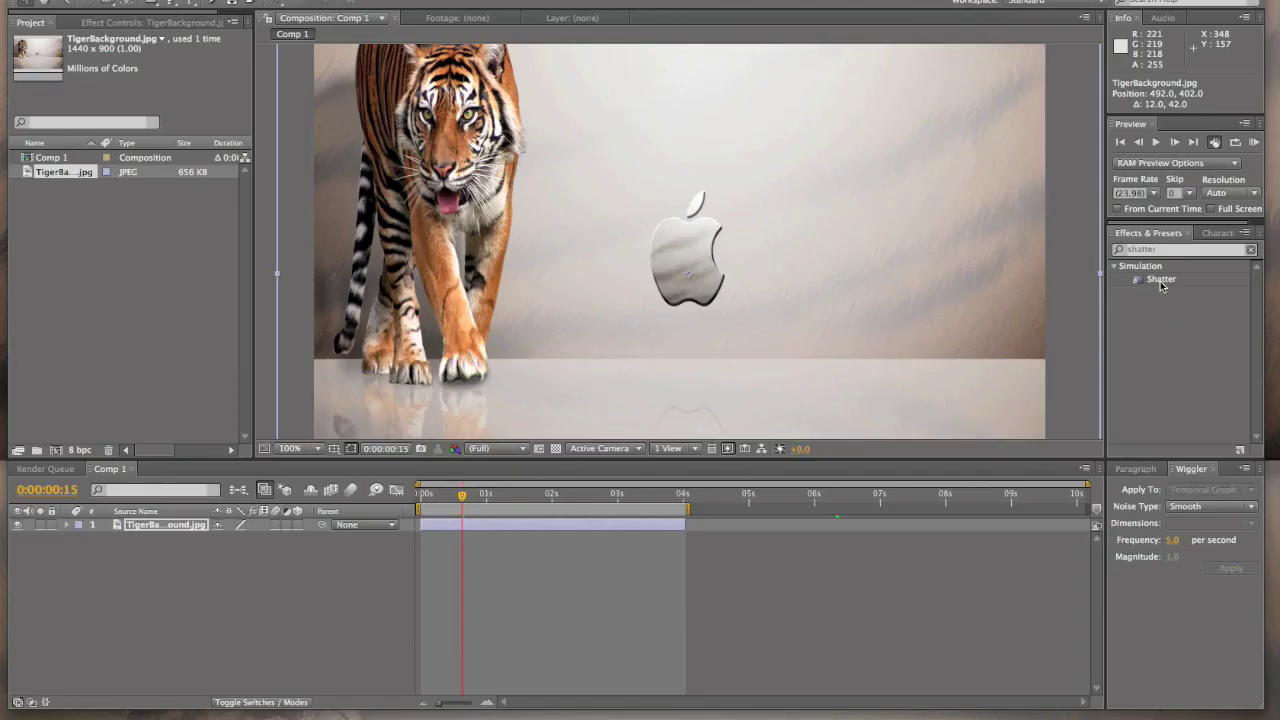
{"action": "left_click", "coordinate": [1161, 280]}
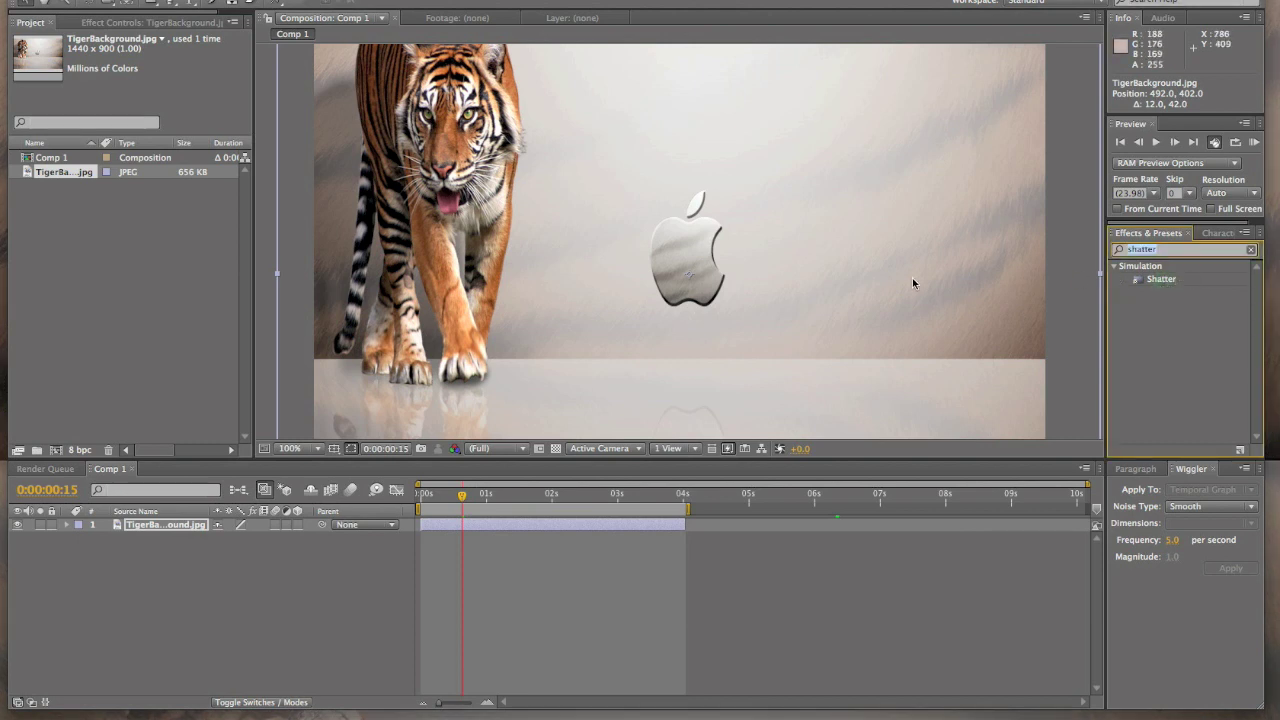
{"action": "left_click_drag", "start_coordinate": [1161, 279], "coordinate": [891, 275]}
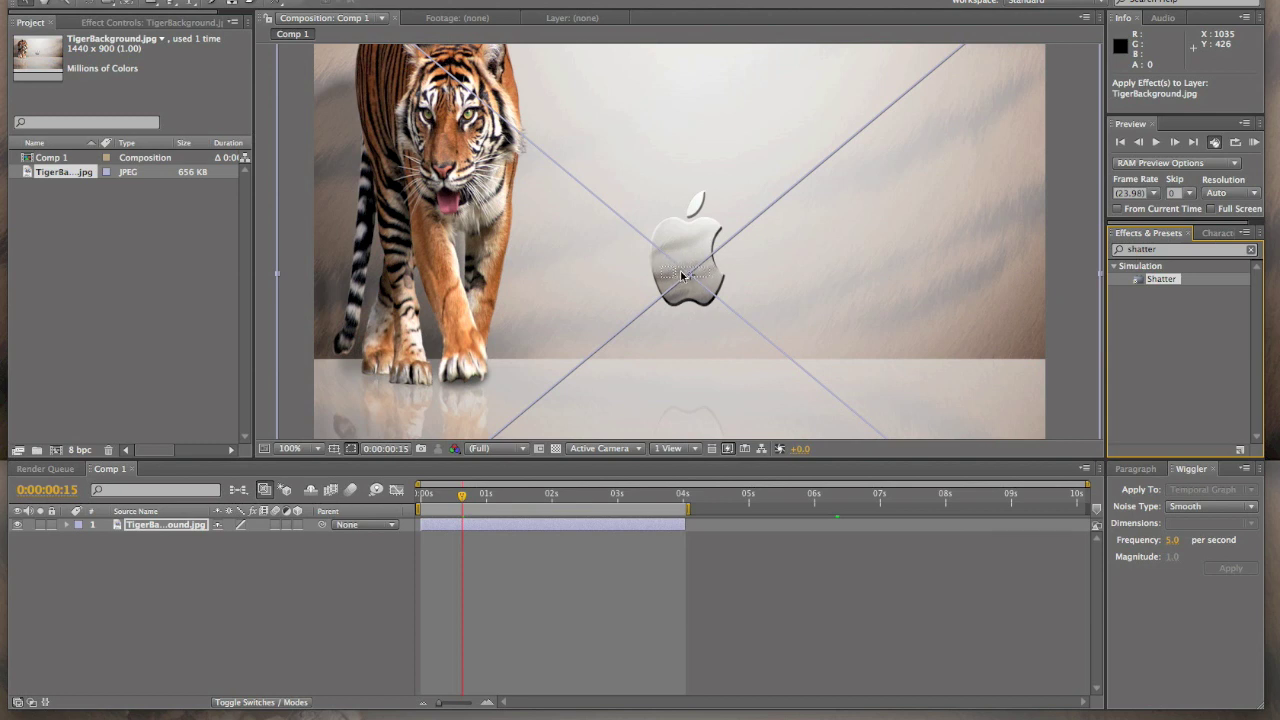
{"action": "left_click_drag", "start_coordinate": [681, 275], "coordinate": [685, 273]}
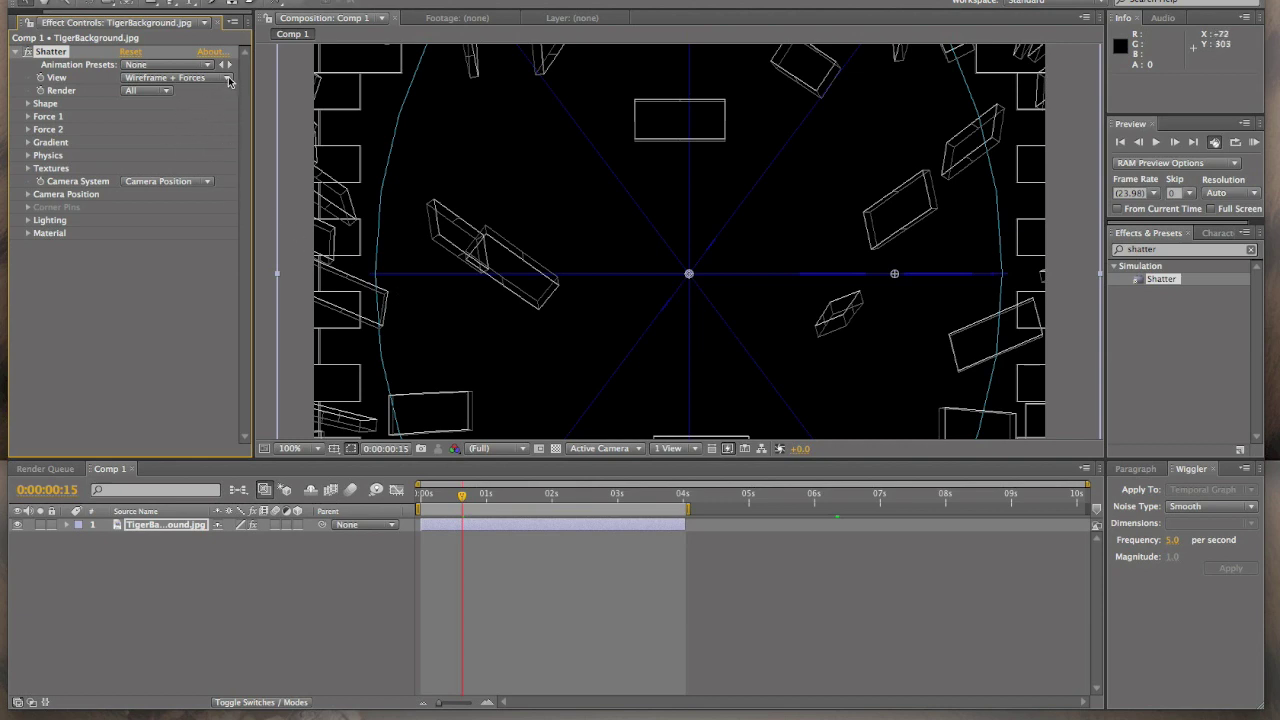
- Return to time 0 and switch Shatter's View from Wireframe to Rendered
{"action": "left_click", "coordinate": [422, 495]}
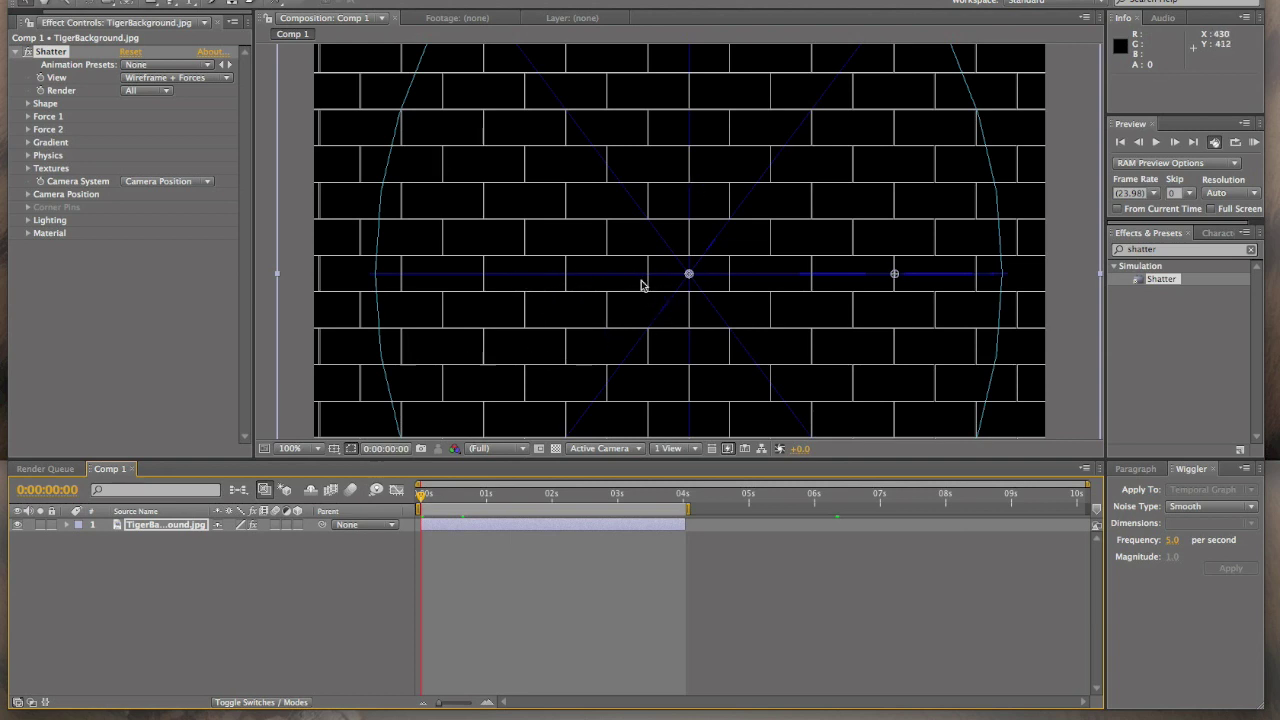
{"action": "left_click", "coordinate": [229, 80]}
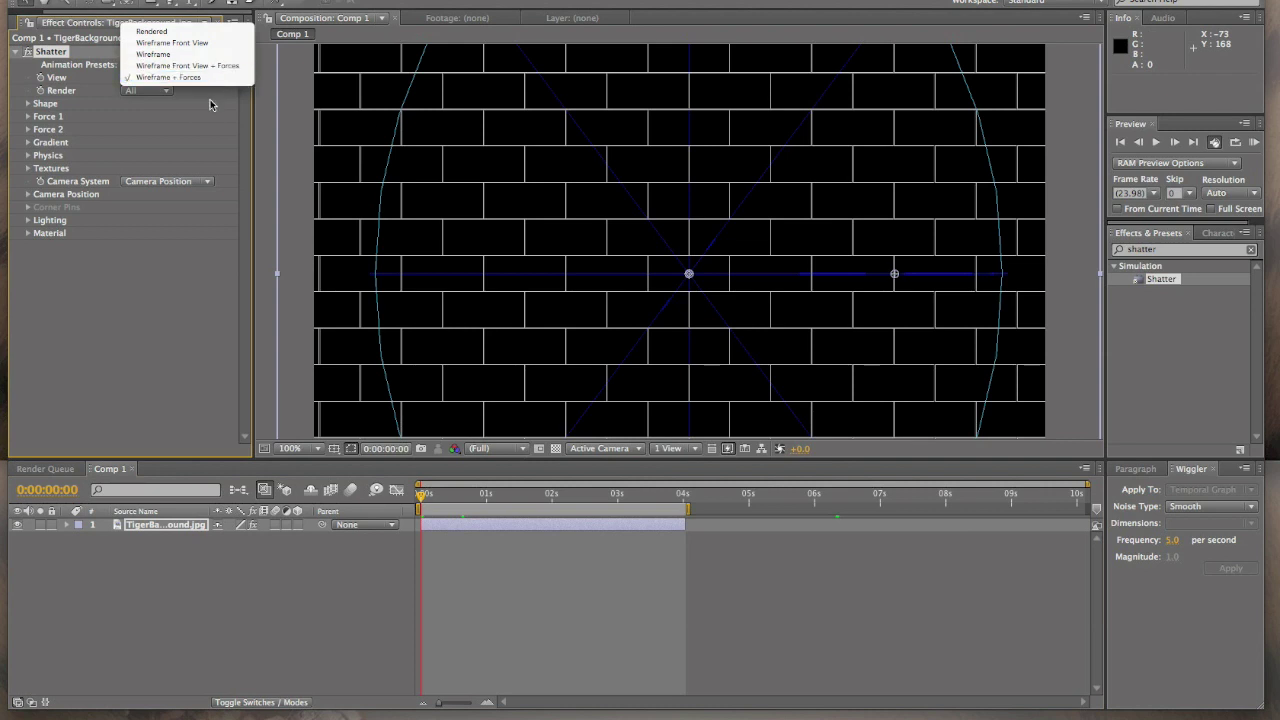
{"action": "left_click", "coordinate": [214, 106]}
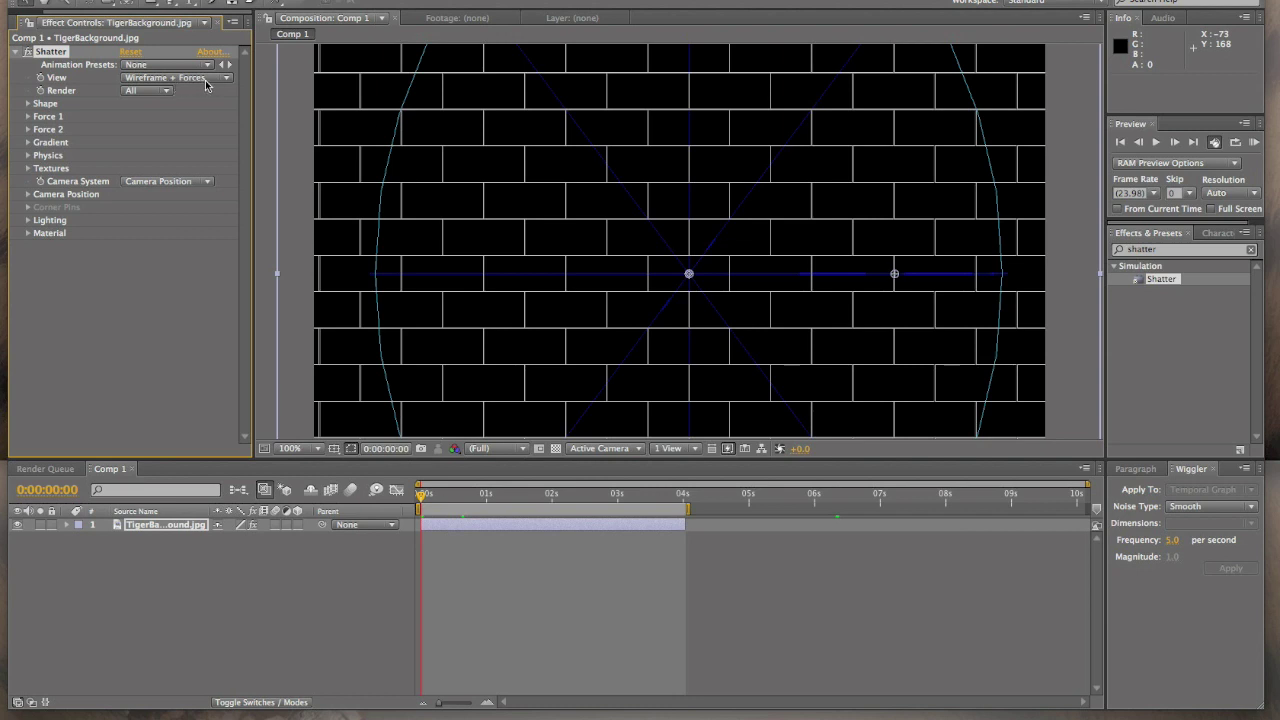
{"action": "left_click", "coordinate": [224, 80]}
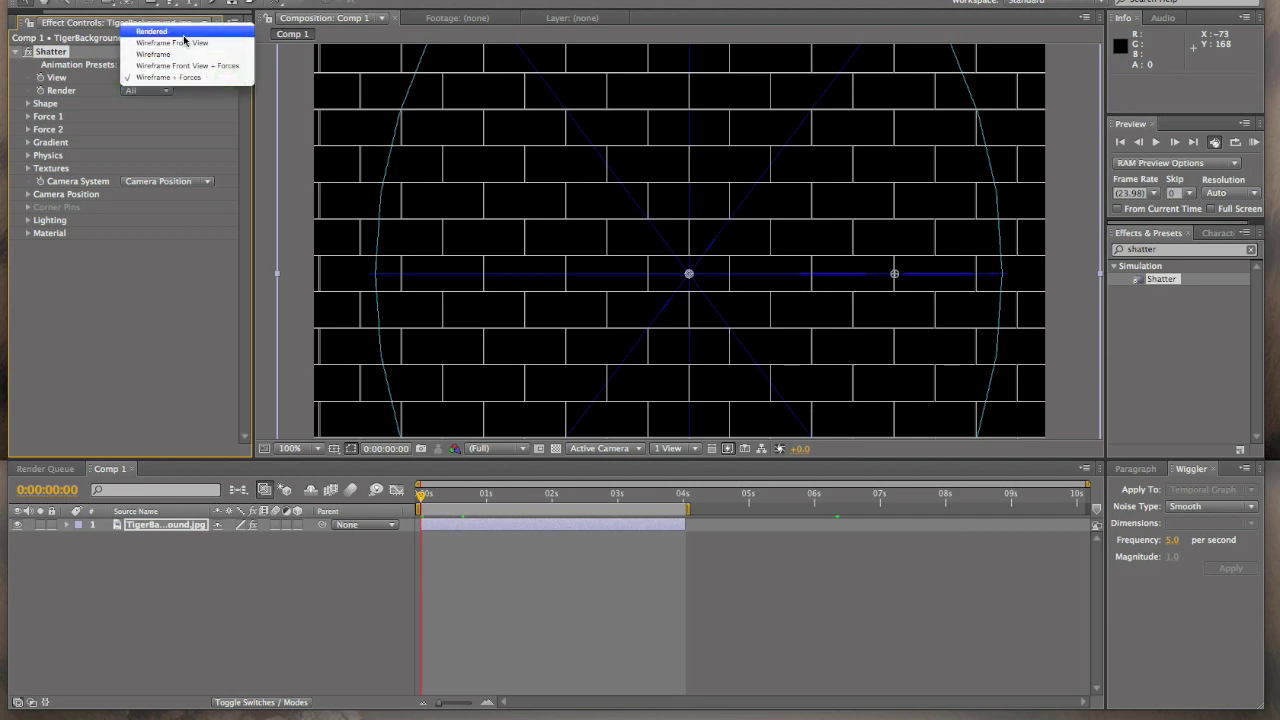
{"action": "left_click", "coordinate": [184, 38]}
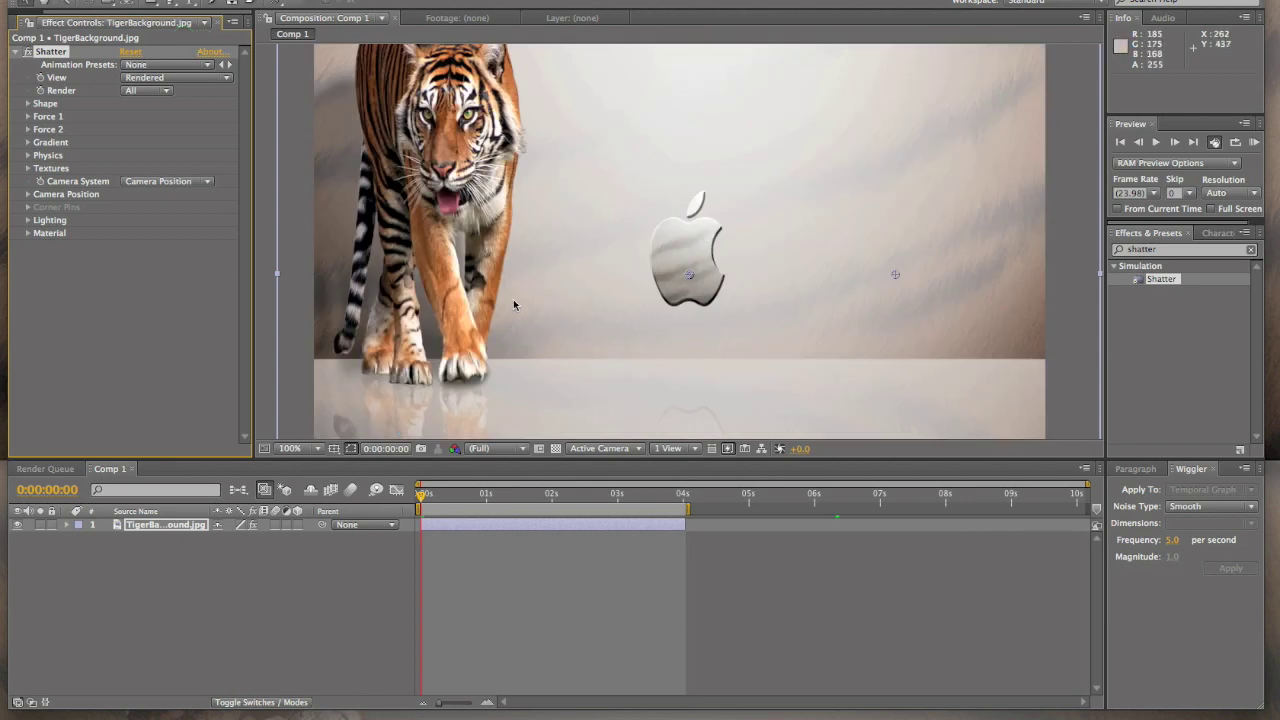
{"action": "key", "text": "space"}
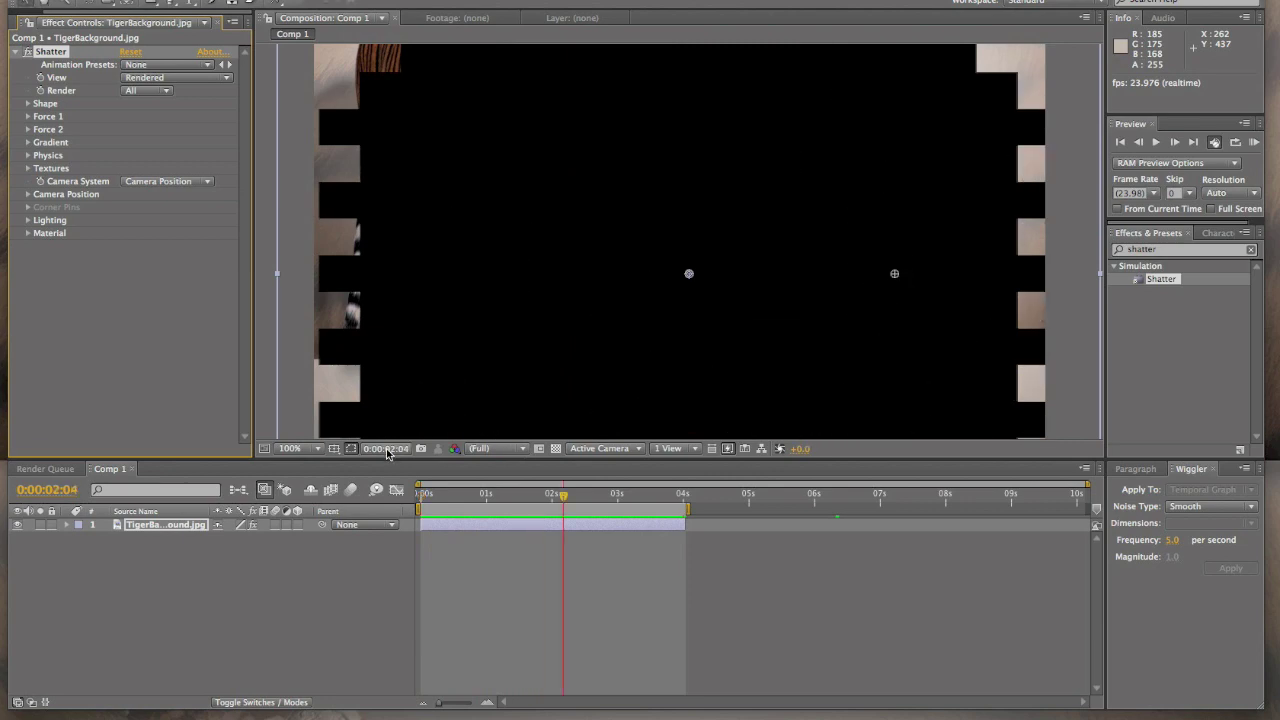
{"action": "key", "text": "Home"}
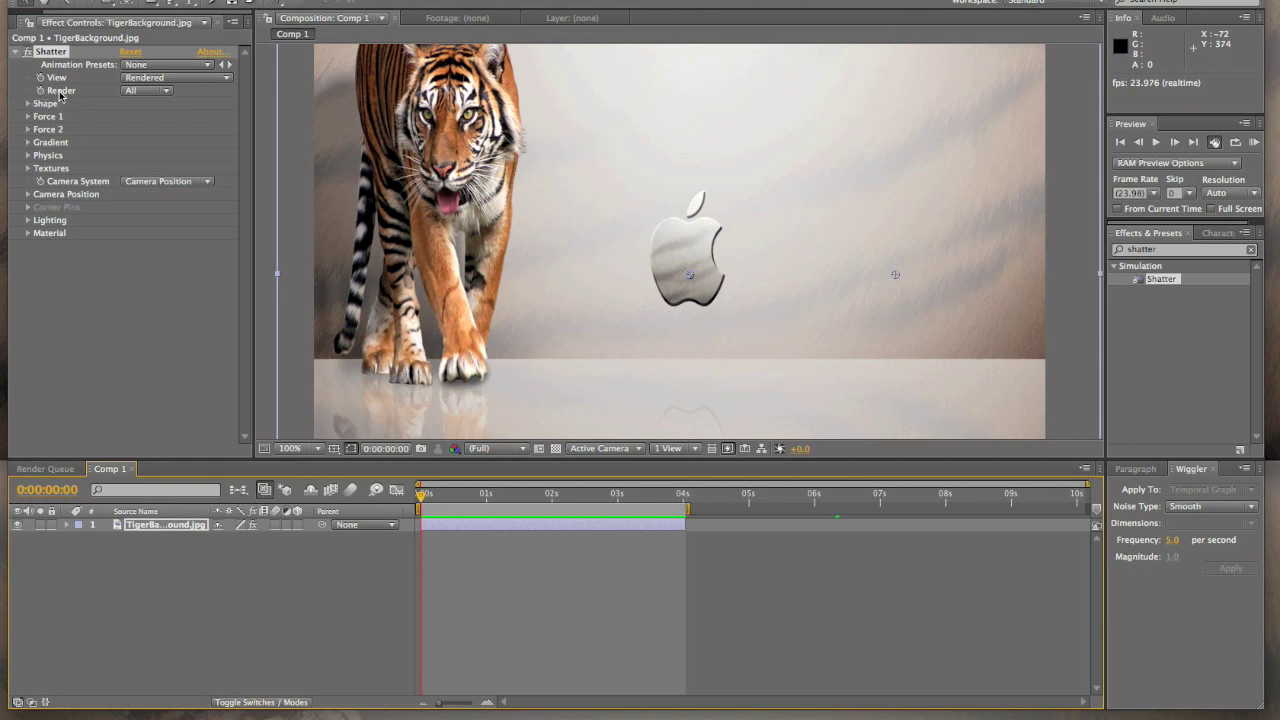
- Change Shatter's Shape pattern from Bricks to Glass and preview the animation
{"action": "left_click", "coordinate": [28, 104]}
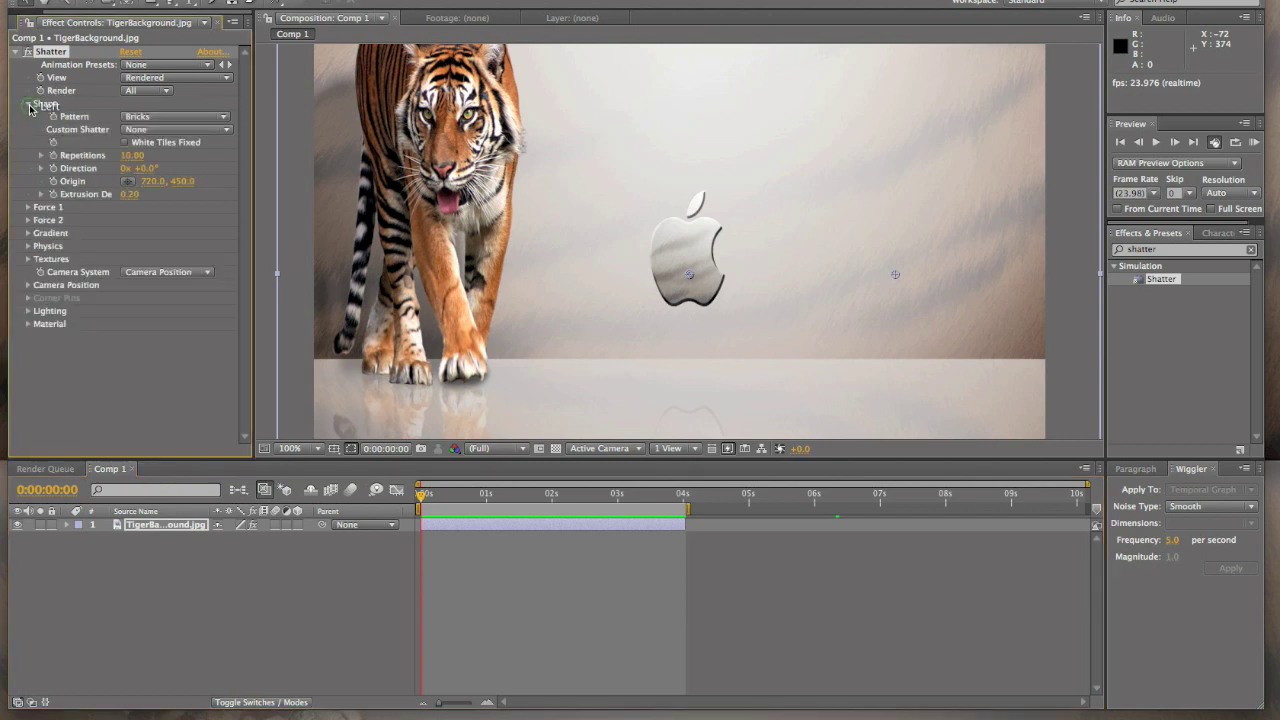
{"action": "left_click", "coordinate": [226, 121]}
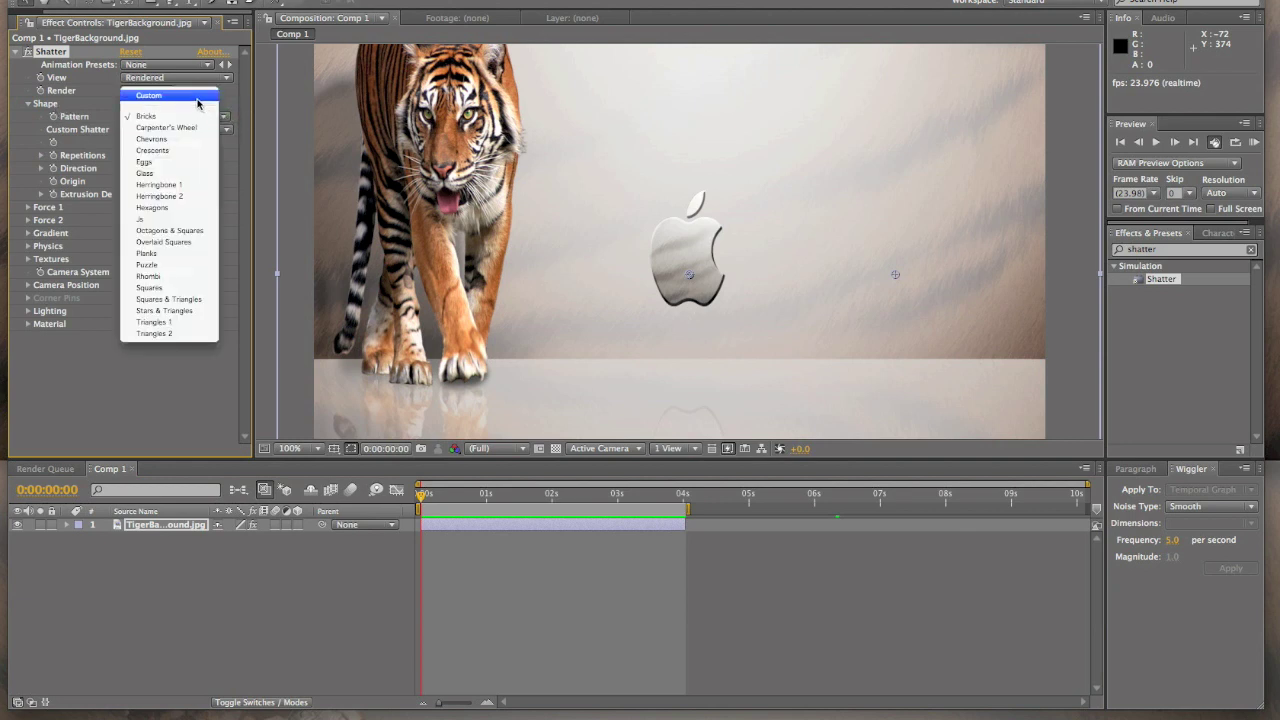
{"action": "left_click", "coordinate": [164, 174]}
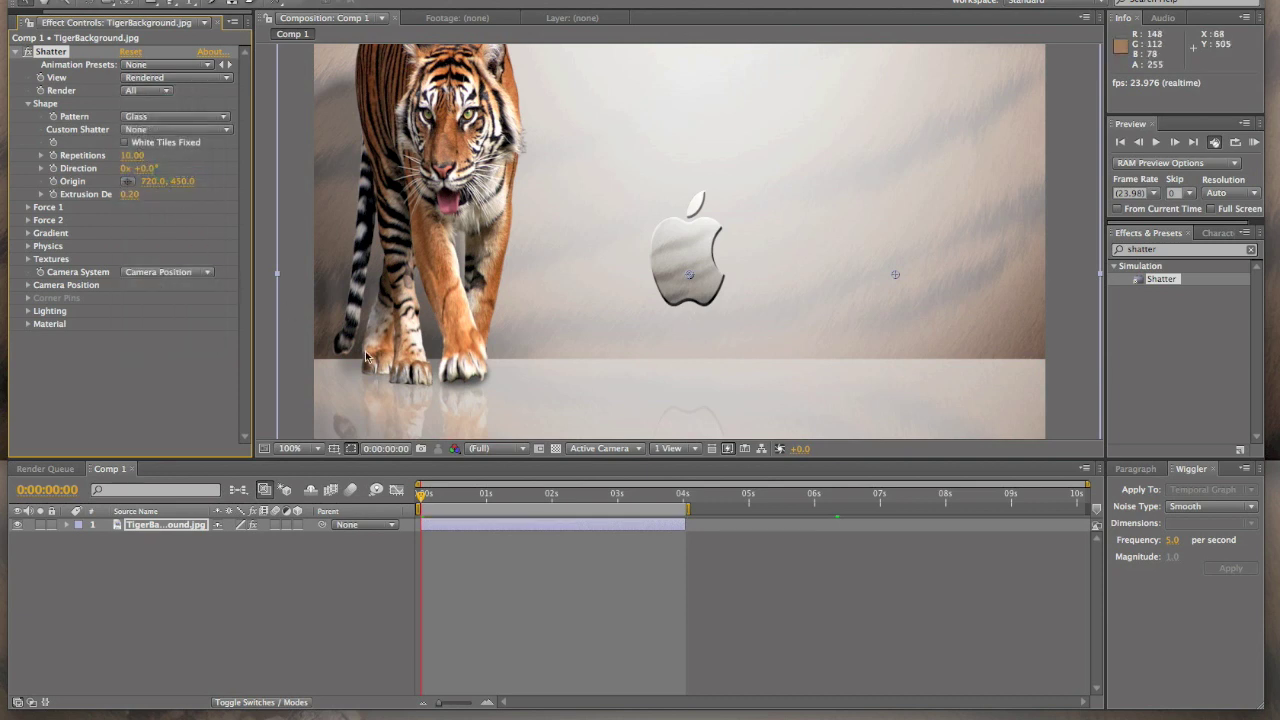
{"action": "key", "text": "space"}
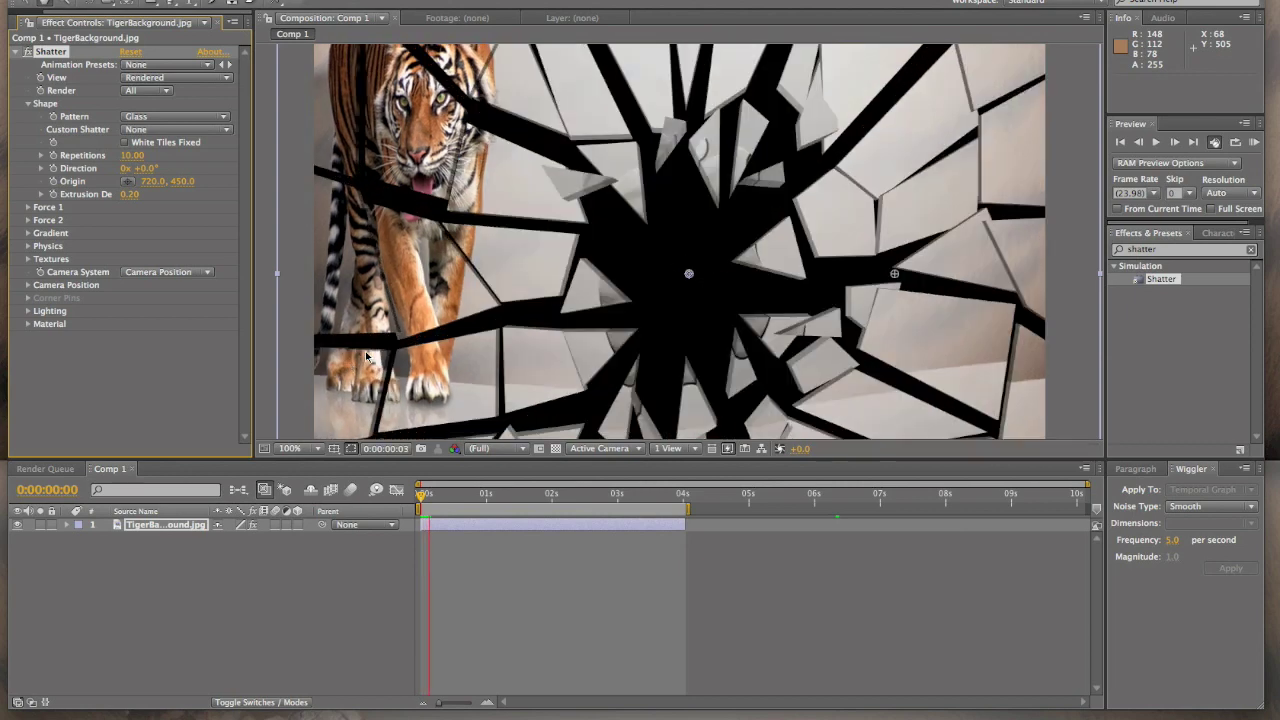